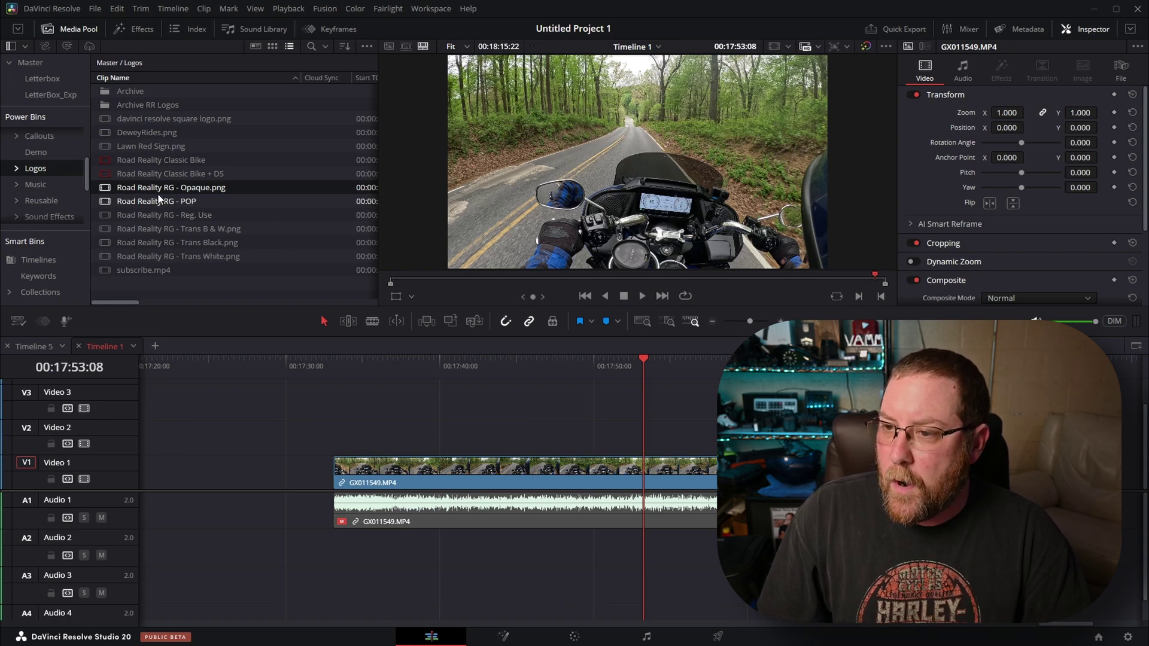
Step: Place Road Reality RG - Opaque.png on Video 2 above GX011549.MP4, nudged slightly earlier
{"action": "left_click_drag", "start_coordinate": [336, 275], "coordinate": [808, 437]}
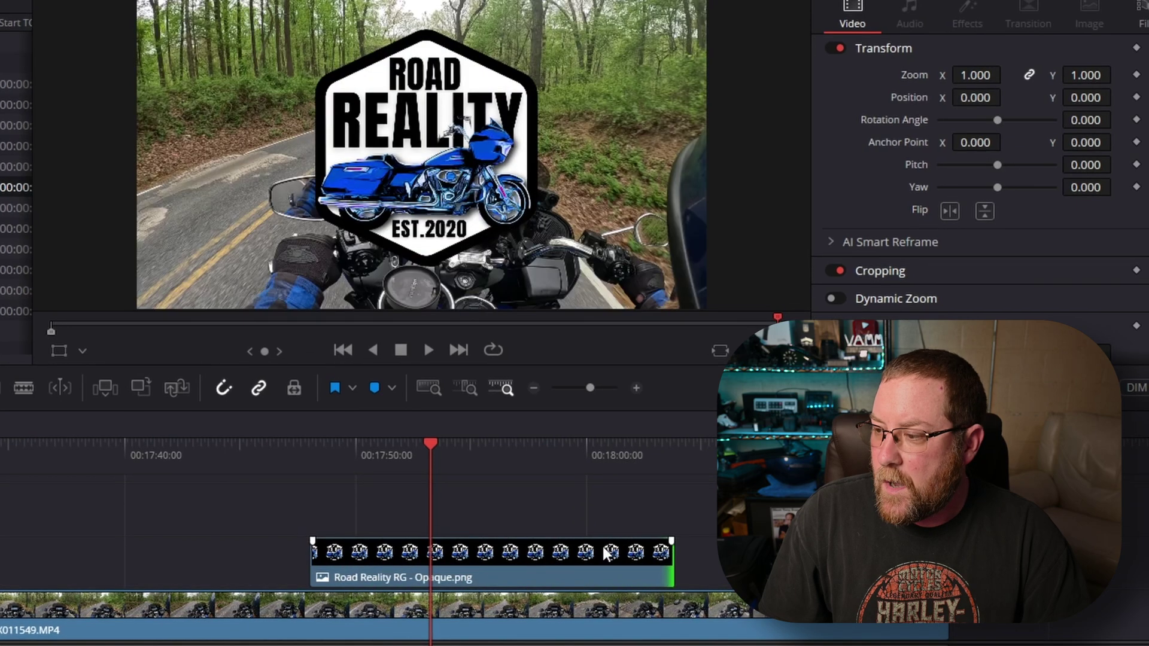
{"action": "left_click_drag", "start_coordinate": [602, 547], "coordinate": [550, 553]}
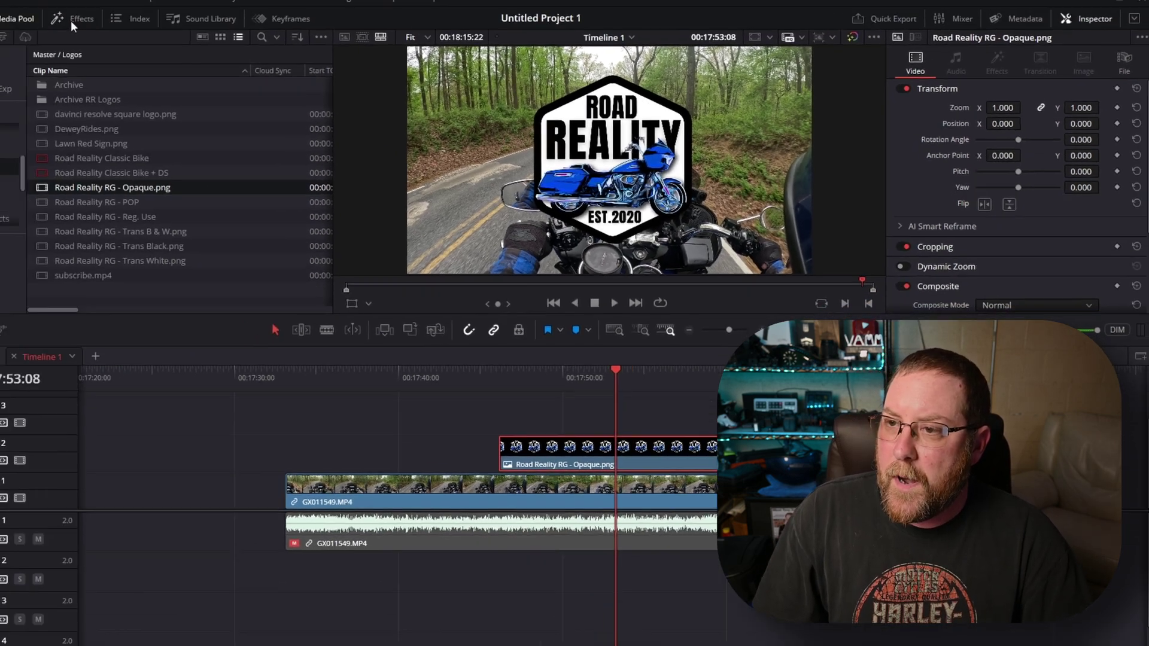
{"action": "left_click", "coordinate": [134, 29]}
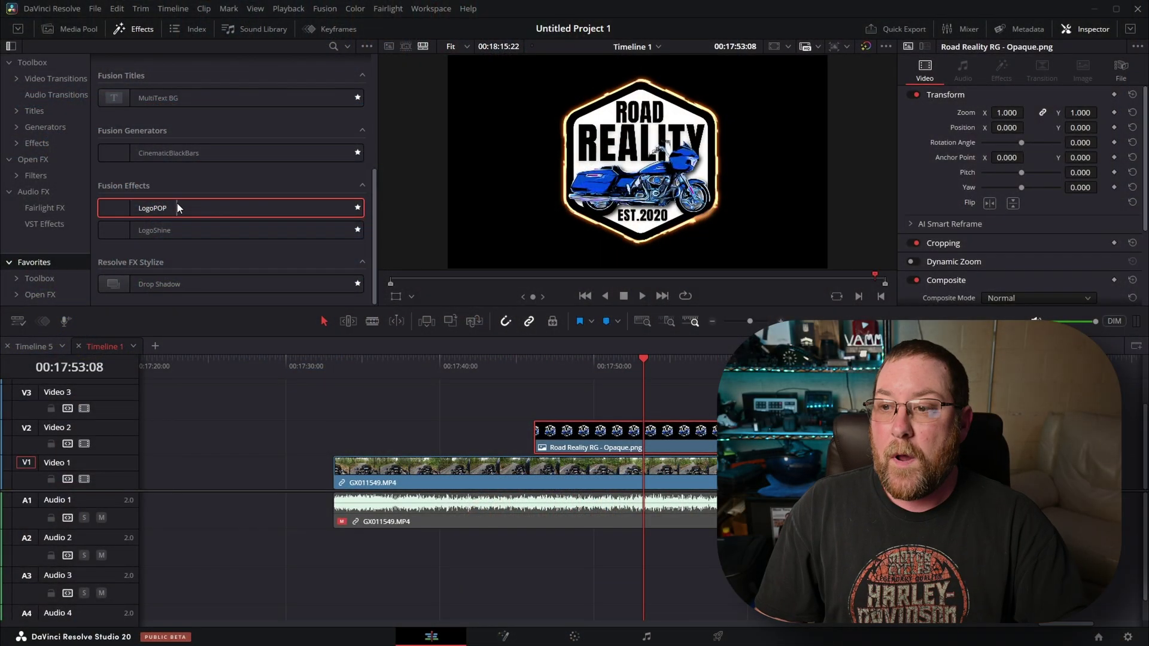
Step: Apply LogoPOP to the V2 logo clip and play its pop from before the logo and around 00:17:59
{"action": "left_click_drag", "start_coordinate": [178, 207], "coordinate": [626, 440]}
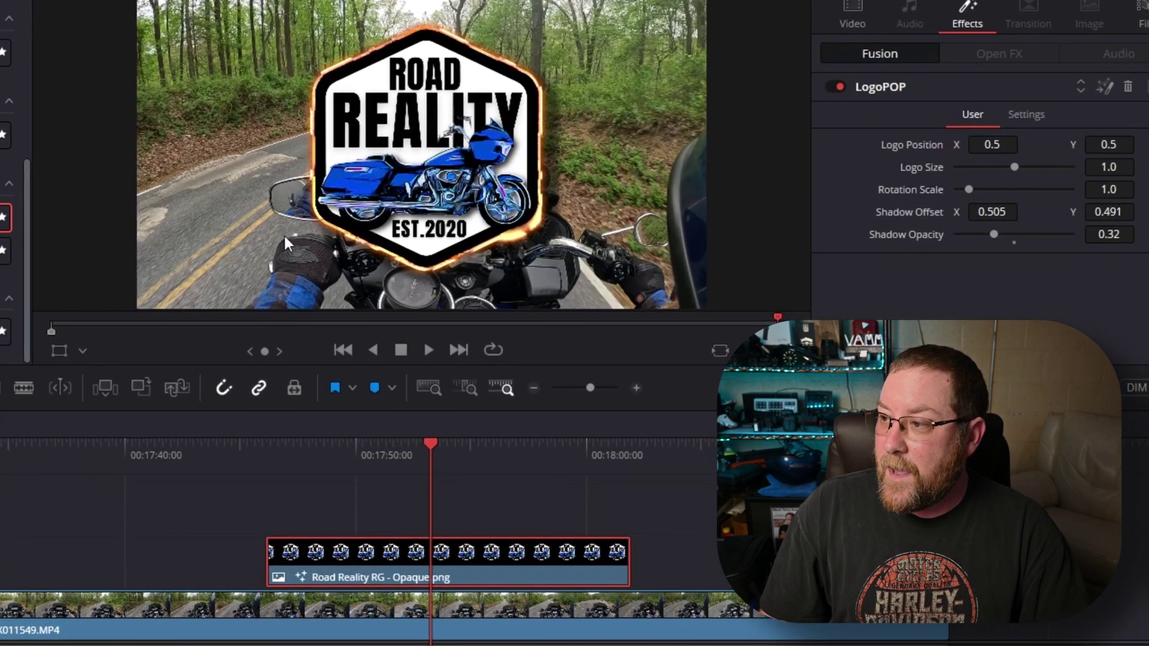
{"action": "left_click", "coordinate": [263, 444]}
{"action": "key", "text": "space"}
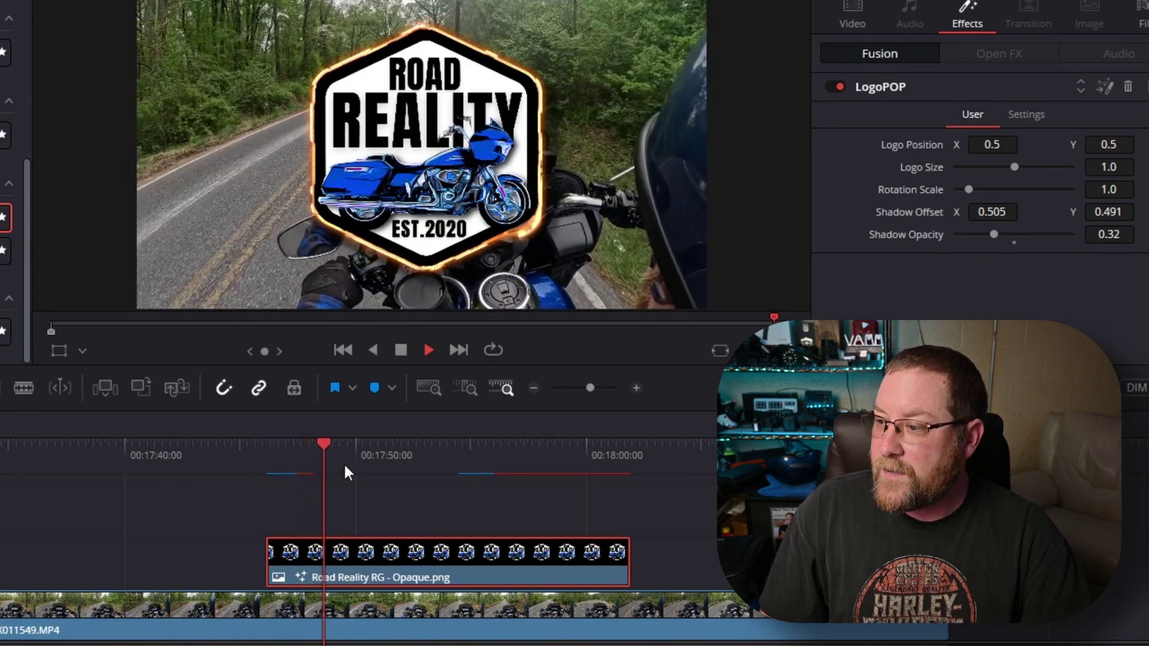
{"action": "left_click", "coordinate": [583, 446]}
{"action": "key", "text": "space"}
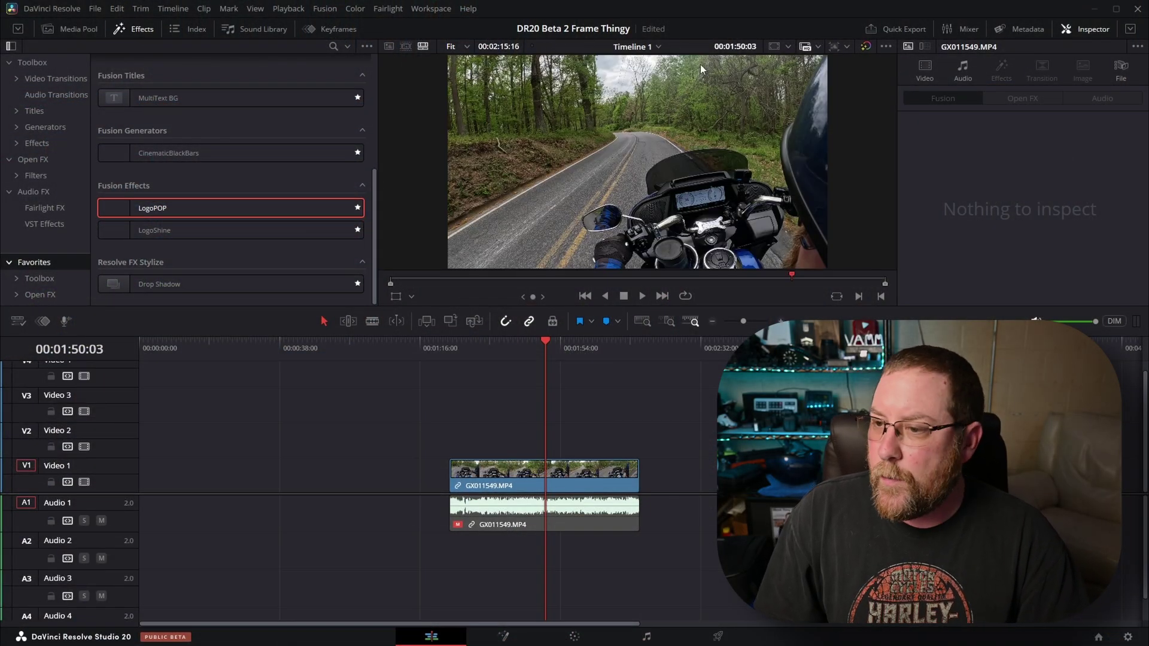
Step: Drop Road Reality RG - Opaque.png from the Logos bin onto Video 2 above the riding clip
{"action": "left_click", "coordinate": [77, 31]}
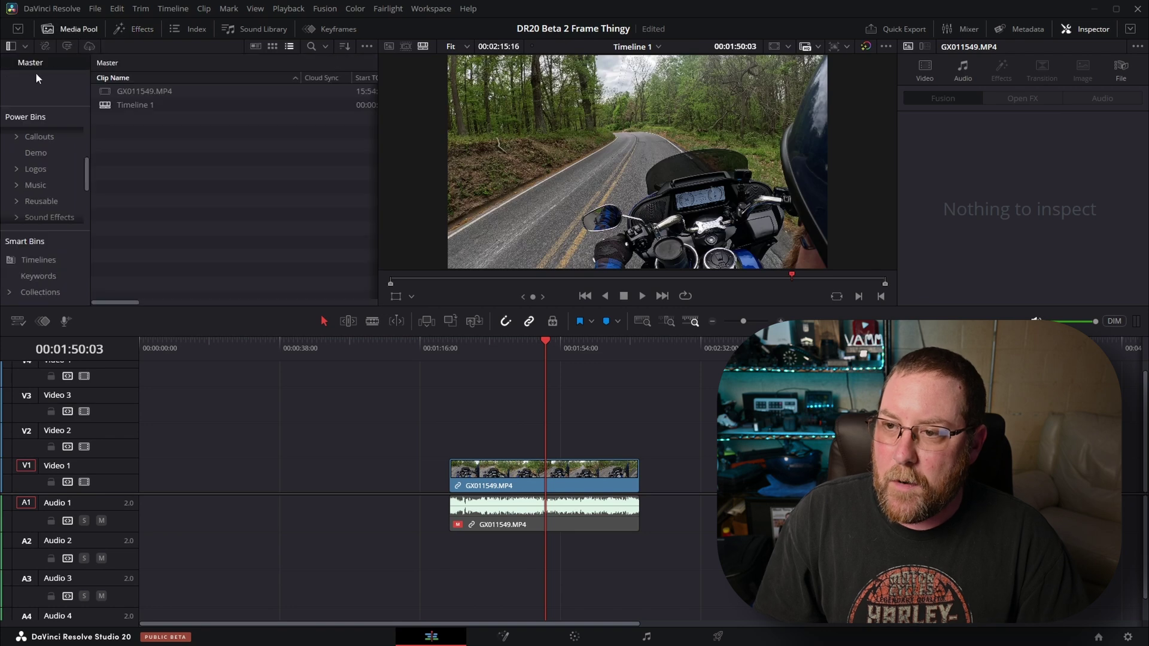
{"action": "left_click", "coordinate": [36, 169]}
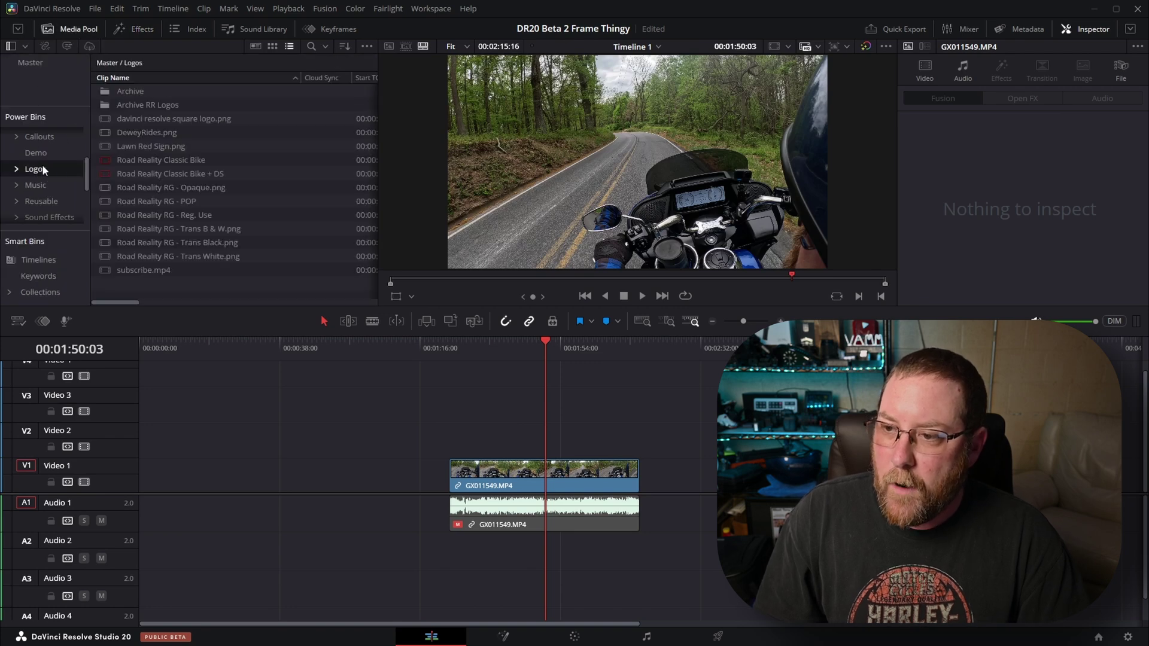
{"action": "left_click", "coordinate": [145, 176]}
{"action": "left_click_drag", "start_coordinate": [146, 188], "coordinate": [442, 328]}
{"action": "left_click_drag", "start_coordinate": [508, 436], "coordinate": [514, 437]}
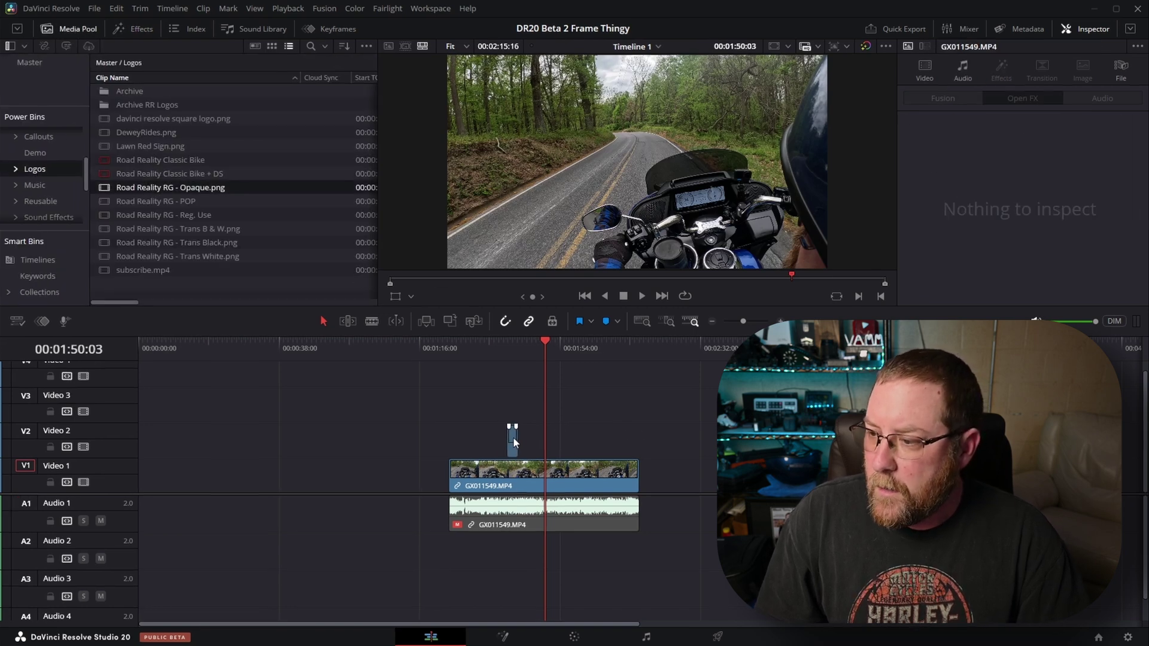
{"action": "scroll", "coordinate": [476, 443], "scroll_direction": "up", "scroll_amount": 3}
Step: Lengthen the logo clip and shift it about 2 seconds earlier
{"action": "left_click", "coordinate": [310, 559]}
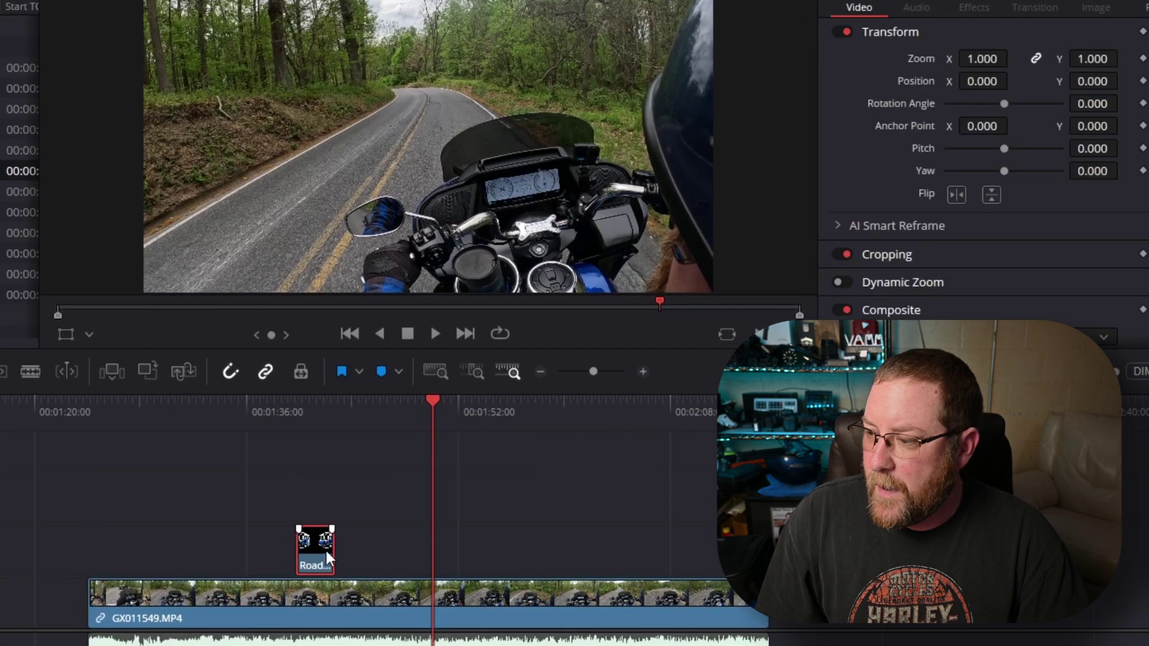
{"action": "left_click_drag", "start_coordinate": [333, 550], "coordinate": [642, 555]}
{"action": "left_click_drag", "start_coordinate": [462, 555], "coordinate": [429, 554]}
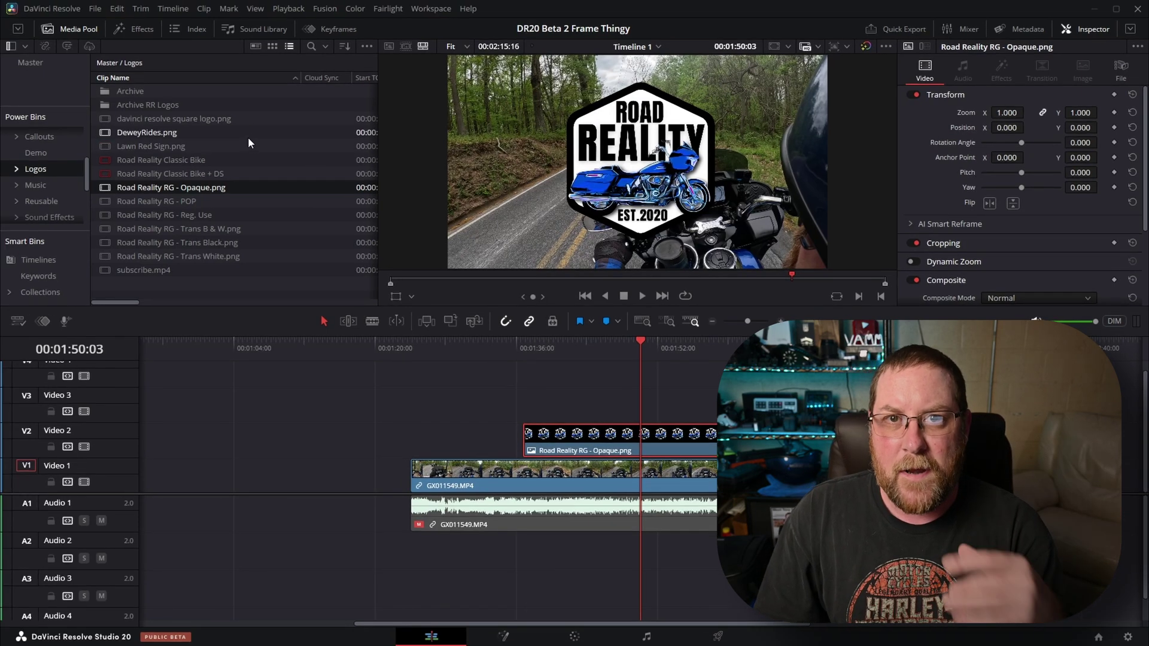
Step: Add LogoPOP from the Effects library to the logo clip and open its composition in Fusion
{"action": "left_click", "coordinate": [135, 30]}
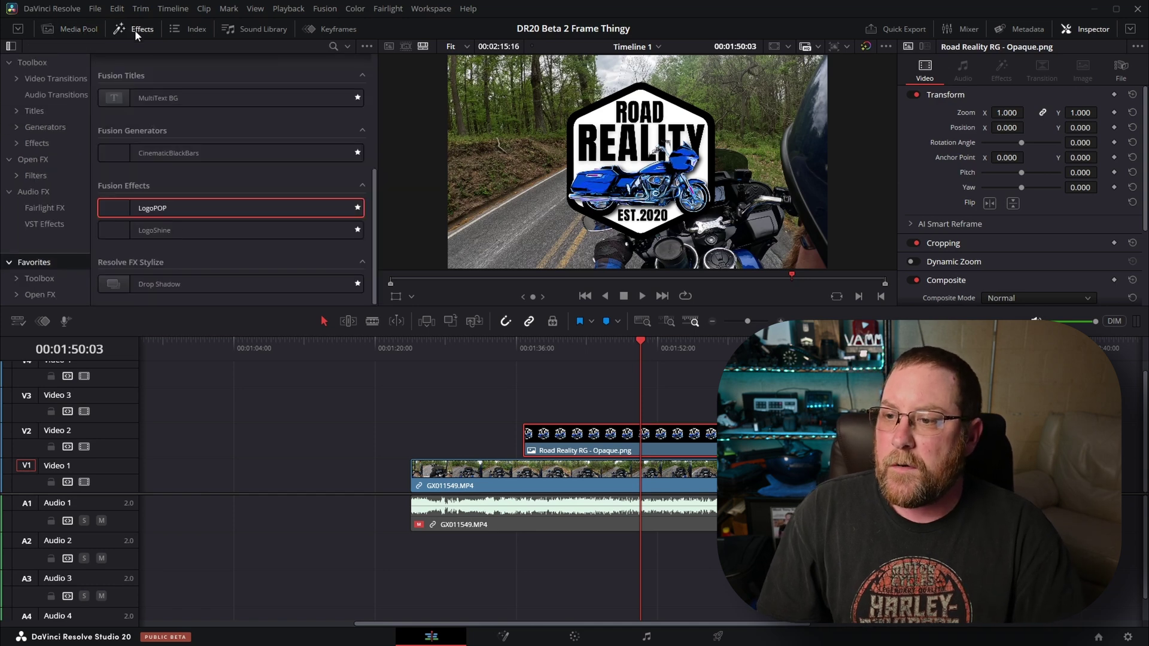
{"action": "left_click_drag", "start_coordinate": [159, 208], "coordinate": [606, 440]}
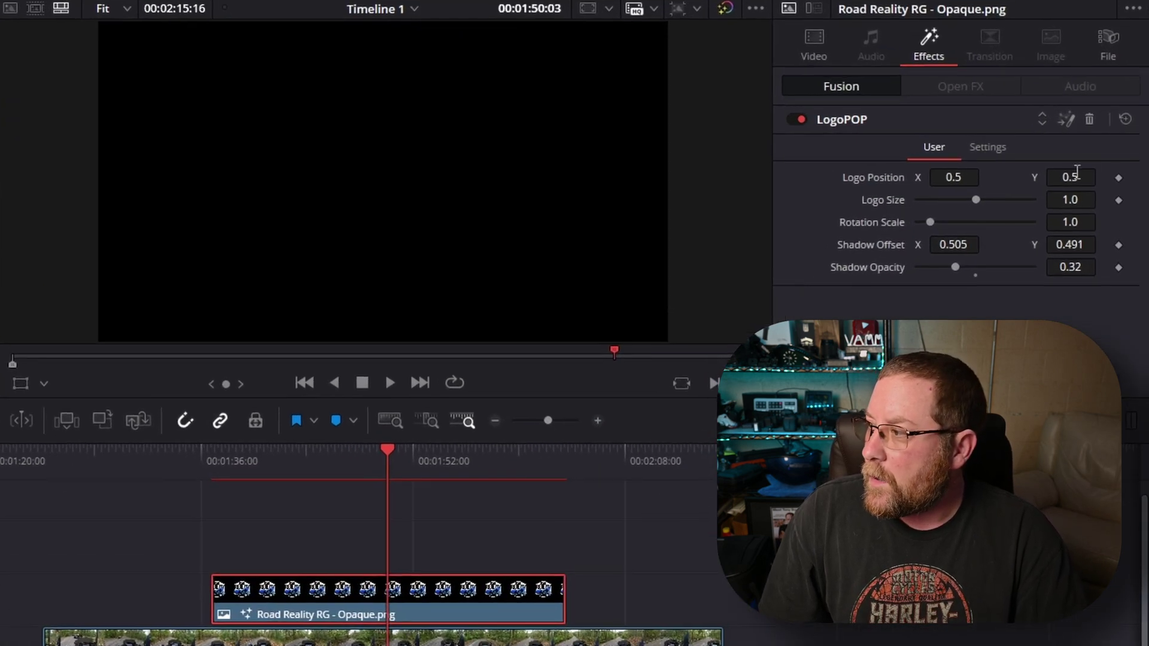
{"action": "left_click", "coordinate": [1069, 119]}
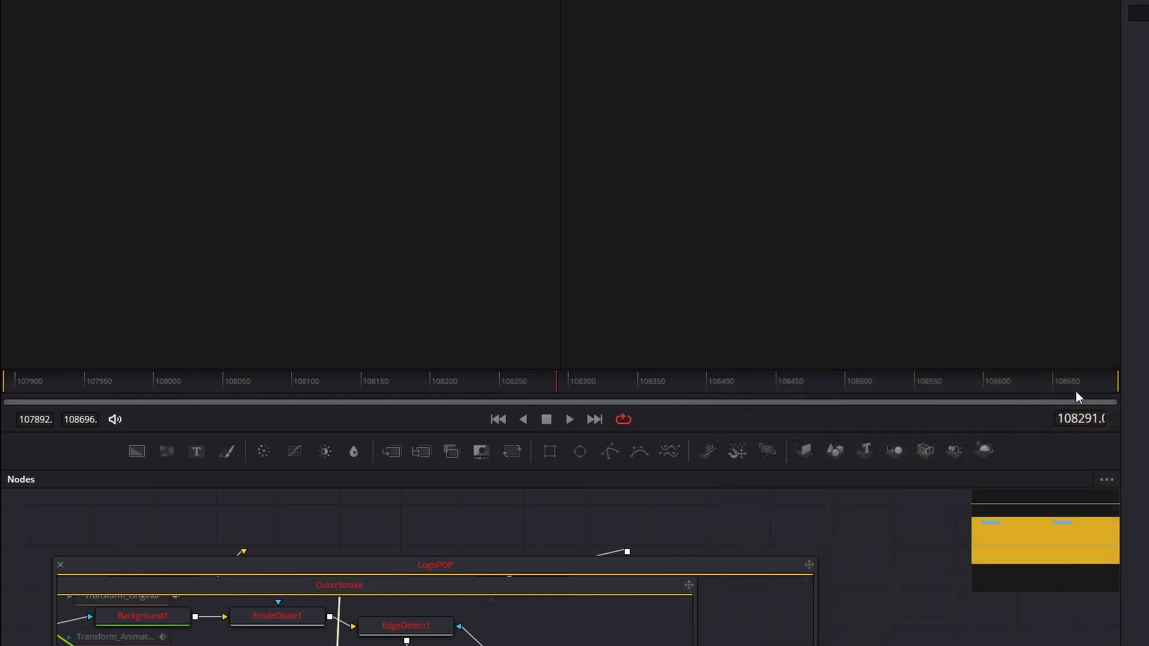
Step: Pan to the LogoPOP nodes, move OuterStroke aside, and inspect KeyframeStretcher1's timing settings
{"action": "left_click_drag", "start_coordinate": [470, 522], "coordinate": [515, 475]}
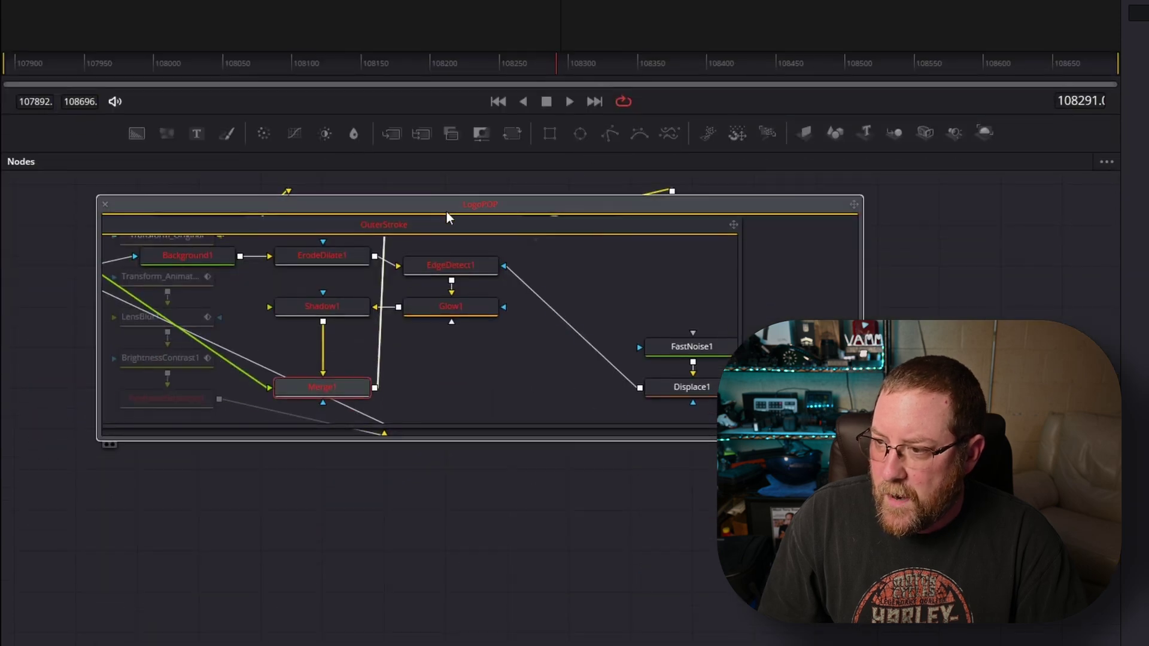
{"action": "left_click_drag", "start_coordinate": [447, 212], "coordinate": [432, 262]}
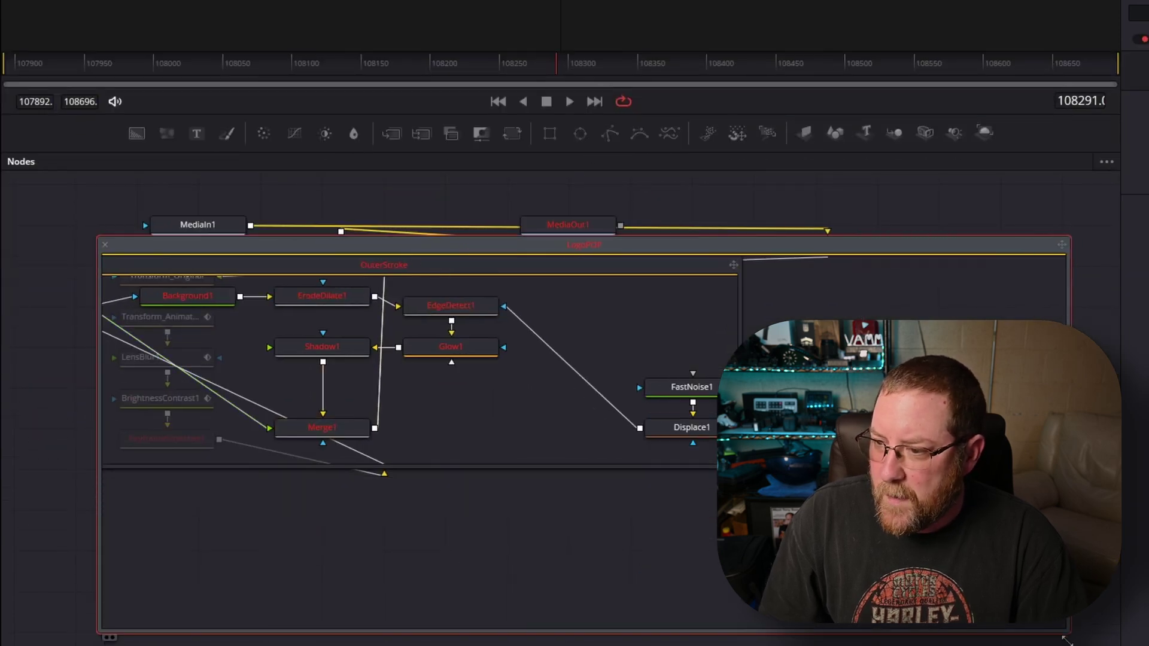
{"action": "left_click_drag", "start_coordinate": [385, 264], "coordinate": [613, 354]}
{"action": "left_click", "coordinate": [614, 354]}
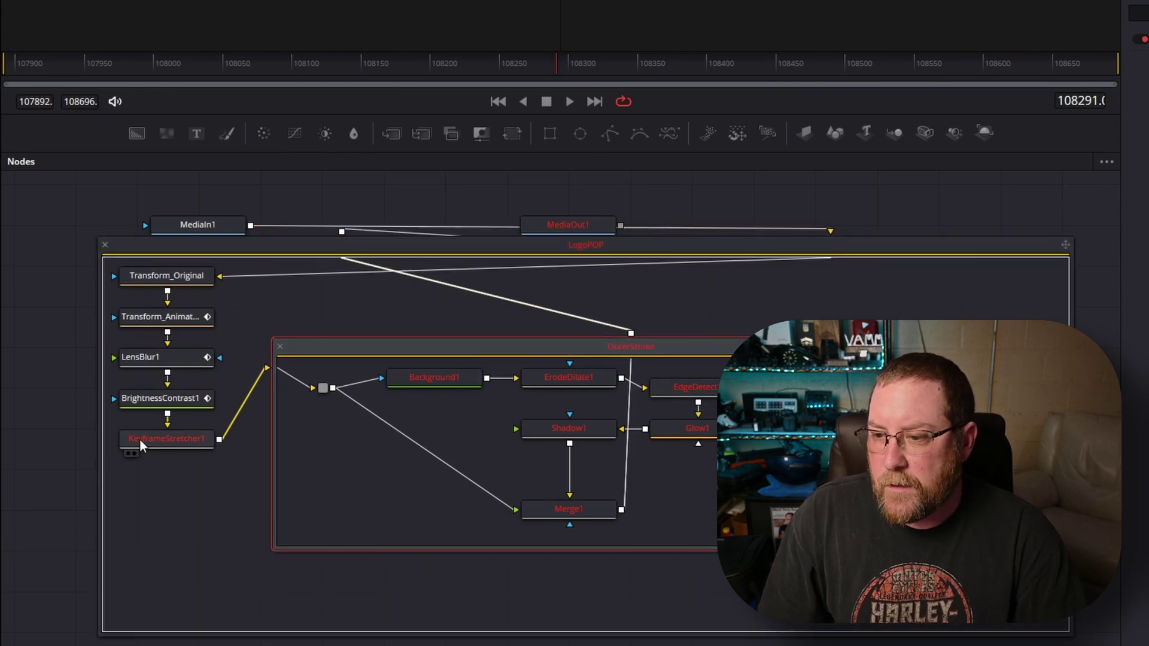
{"action": "left_click", "coordinate": [186, 446]}
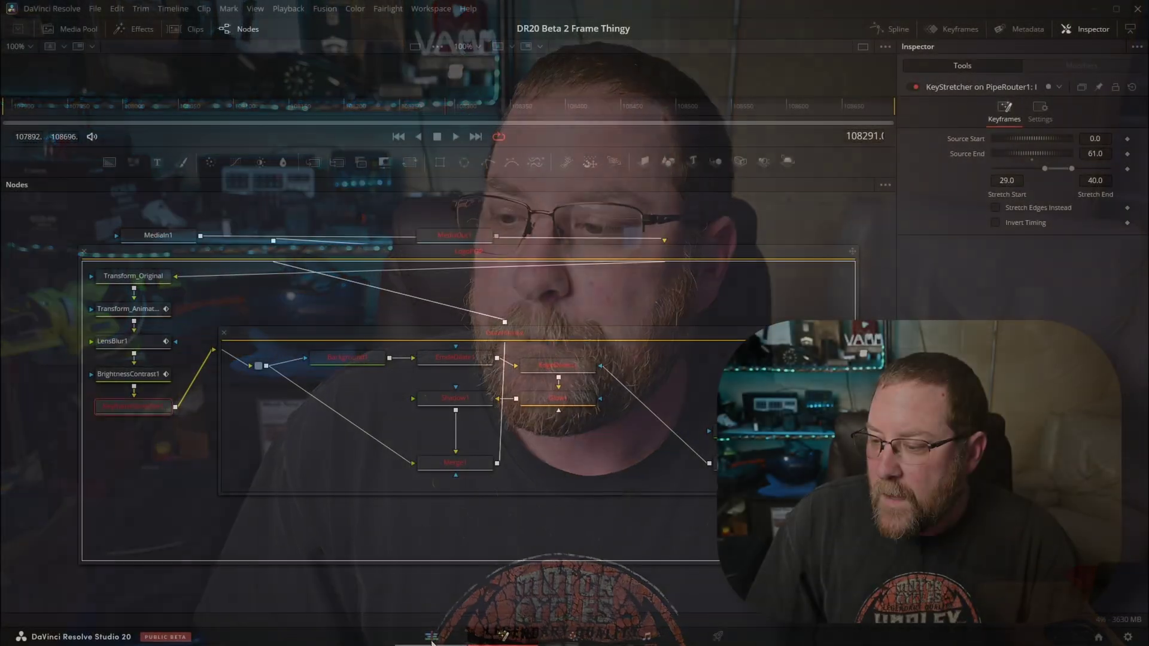
Step: Check the logo on the Edit page, return to Fusion, and enlarge the Fusion viewer
{"action": "left_click", "coordinate": [431, 638]}
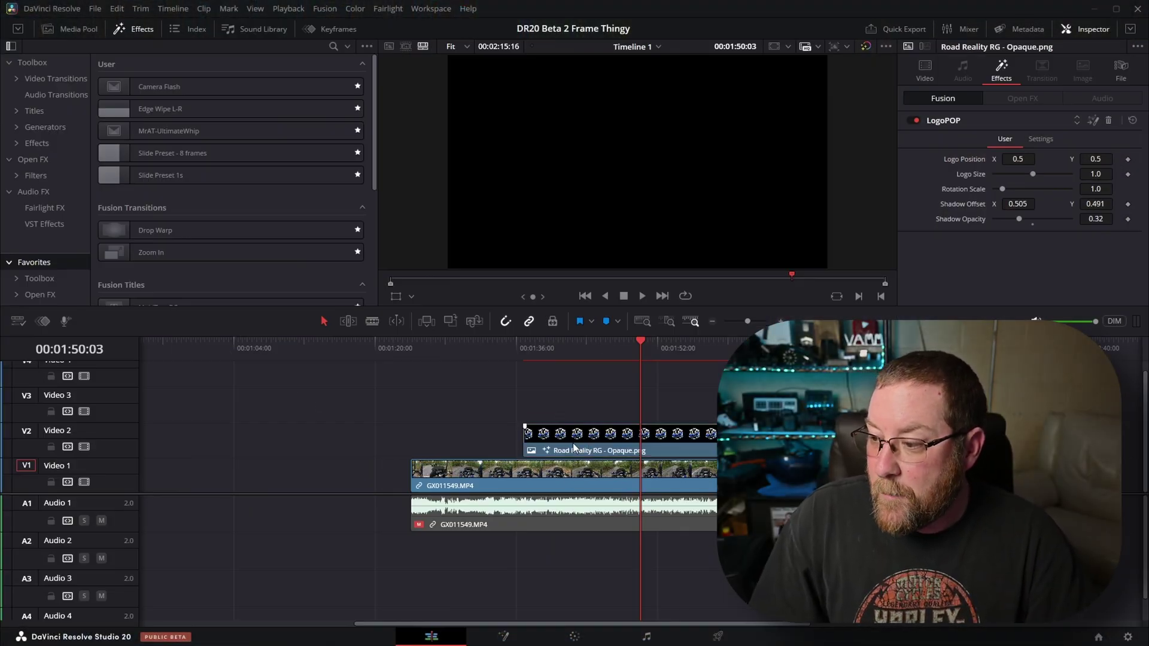
{"action": "left_click", "coordinate": [507, 637]}
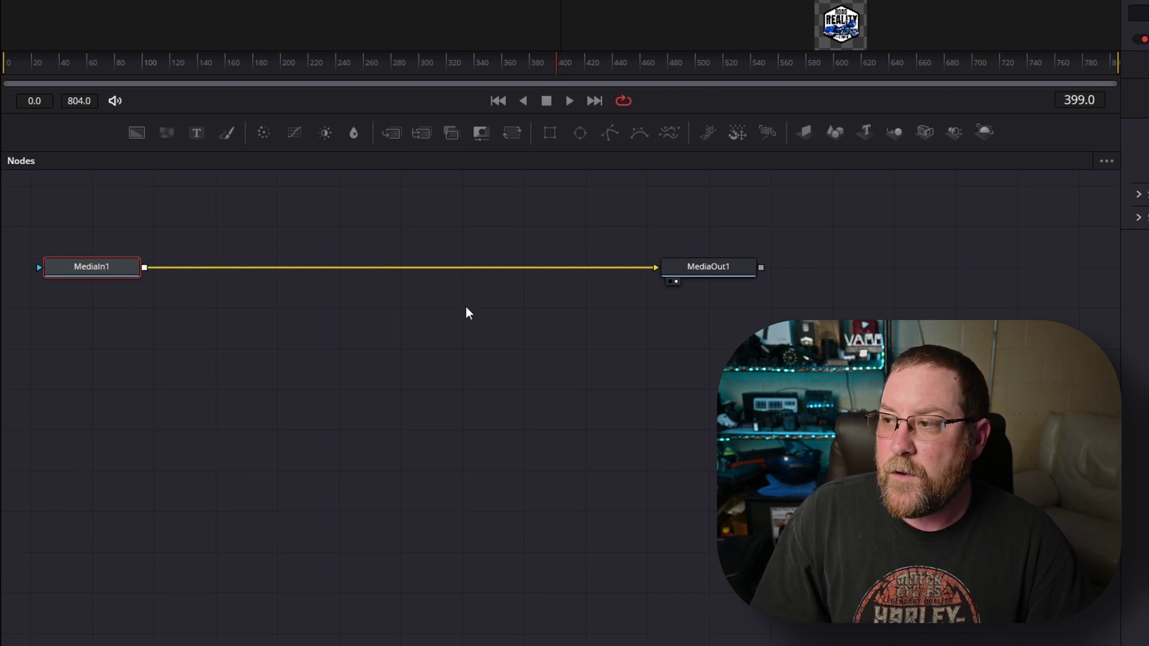
{"action": "left_click_drag", "start_coordinate": [678, 150], "coordinate": [678, 345]}
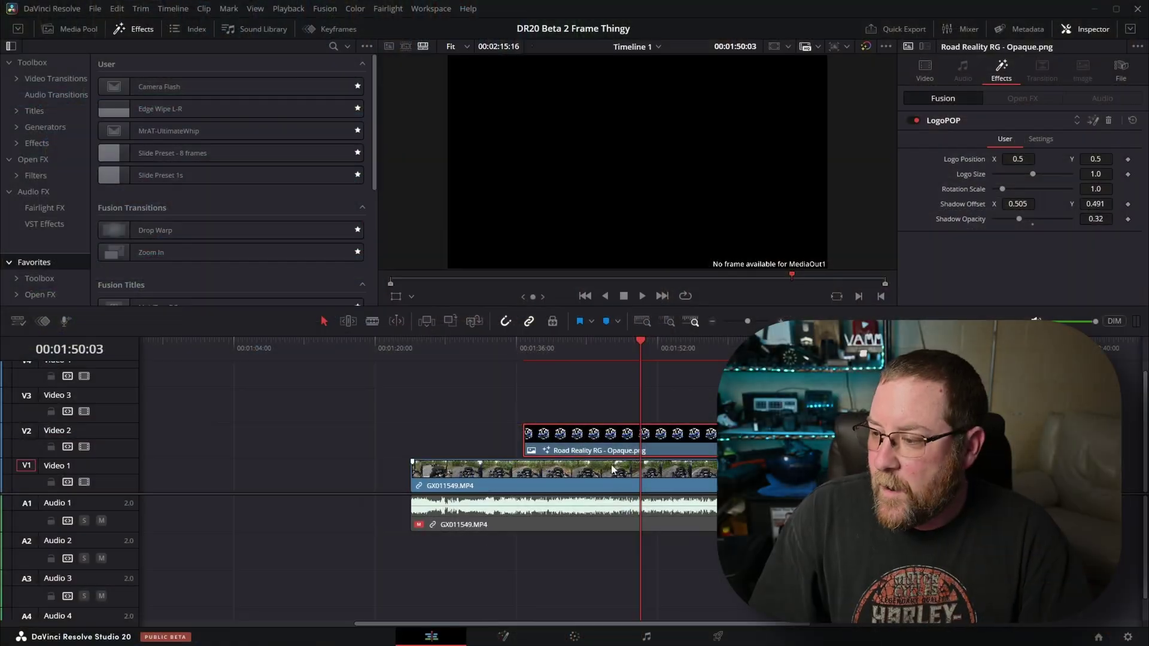
{"action": "left_click", "coordinate": [1094, 120]}
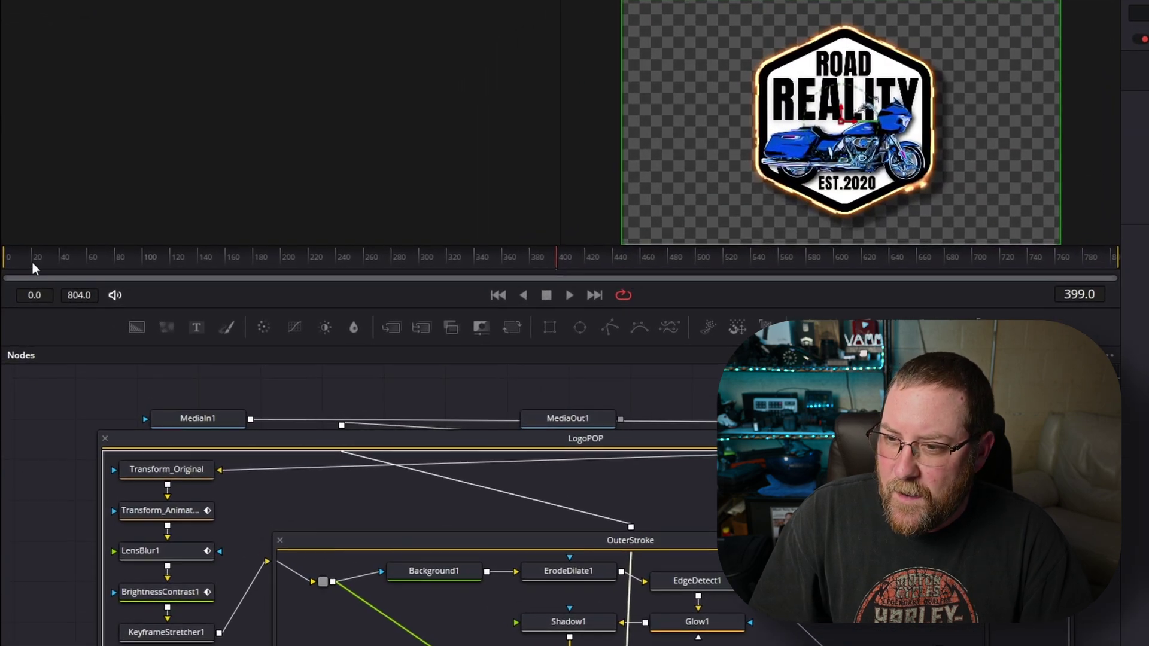
{"action": "left_click", "coordinate": [11, 261]}
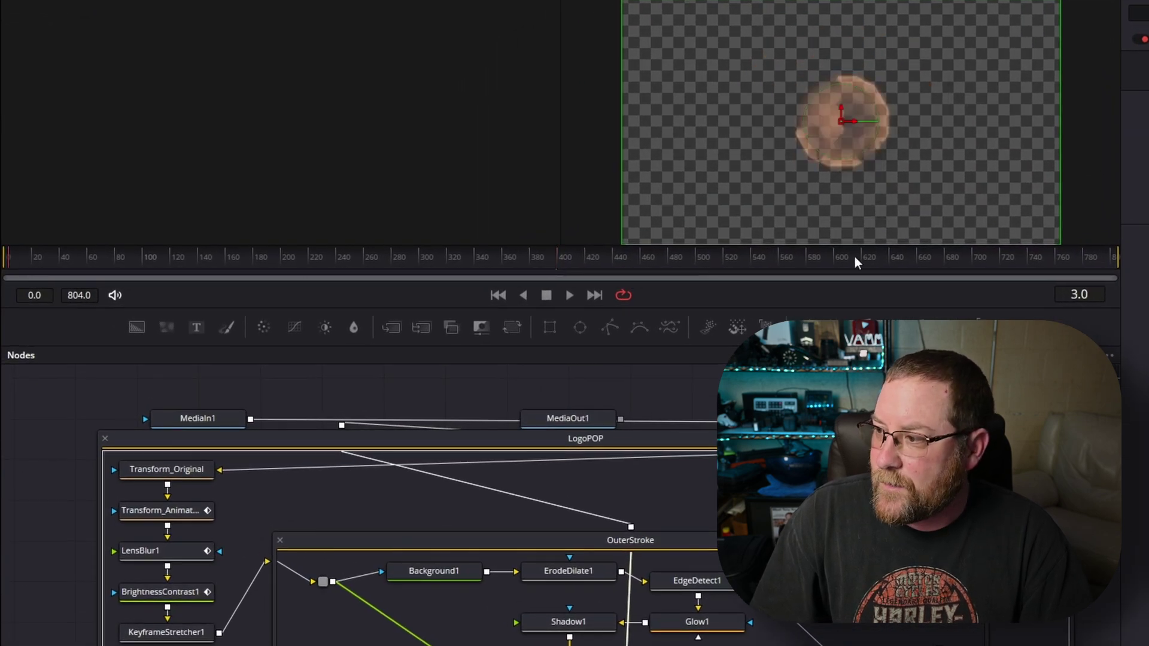
{"action": "left_click", "coordinate": [1006, 262]}
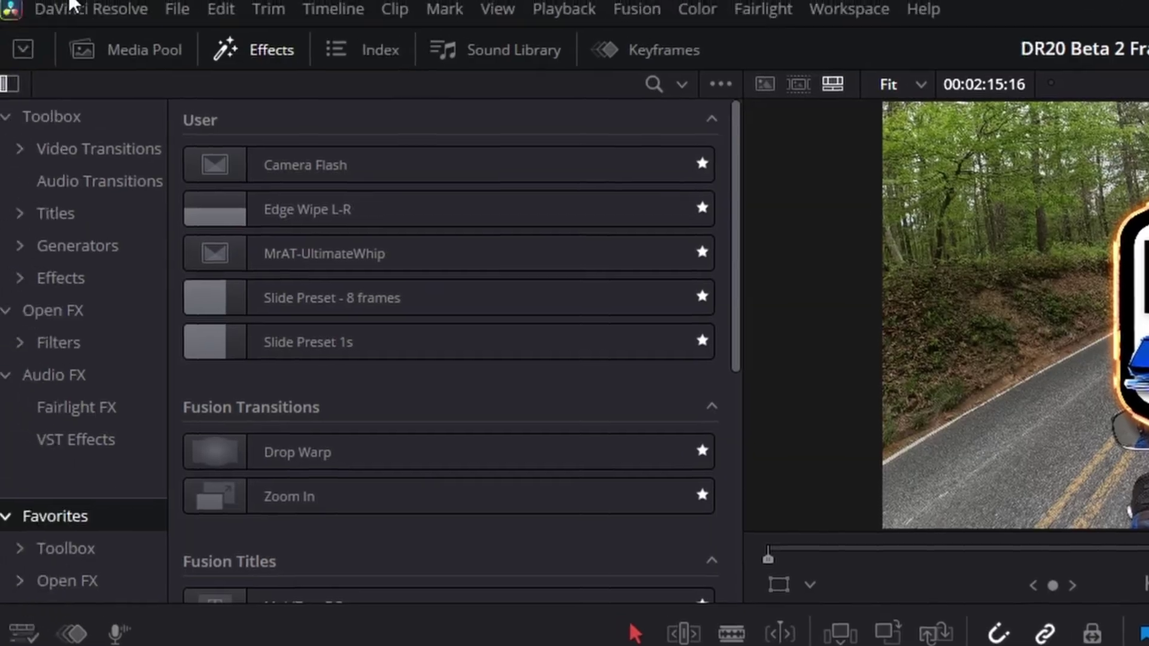
Step: In Project Settings > Fusion, re-tick Legacy Fusion Composition Frame Count and save
{"action": "left_click", "coordinate": [178, 10]}
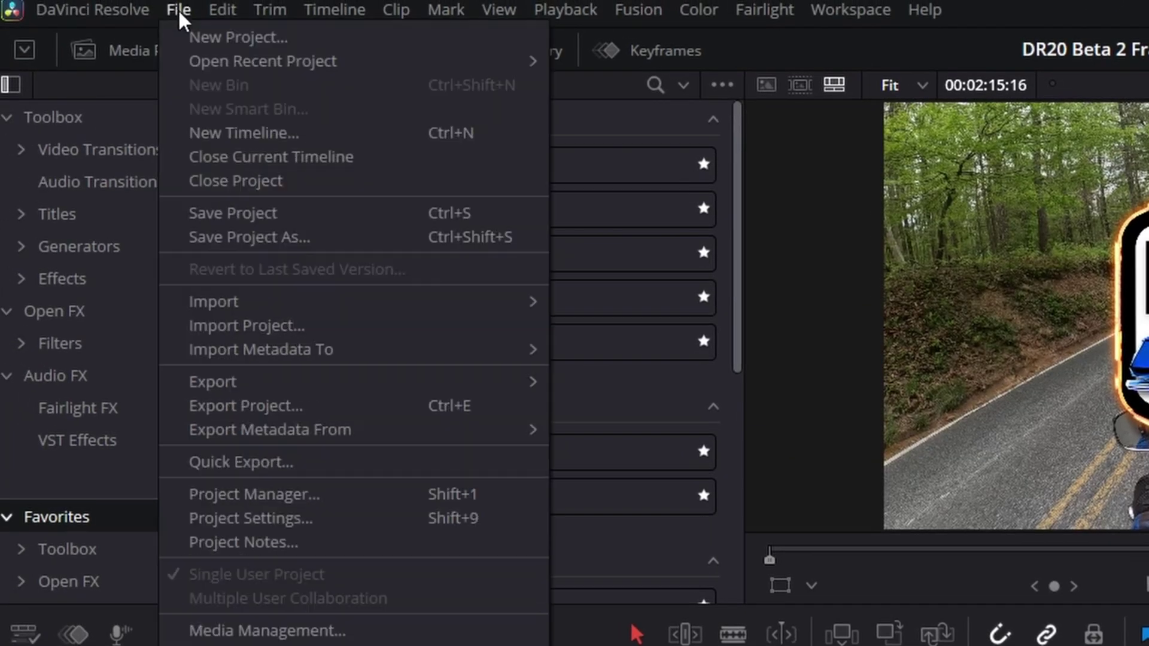
{"action": "left_click", "coordinate": [342, 515]}
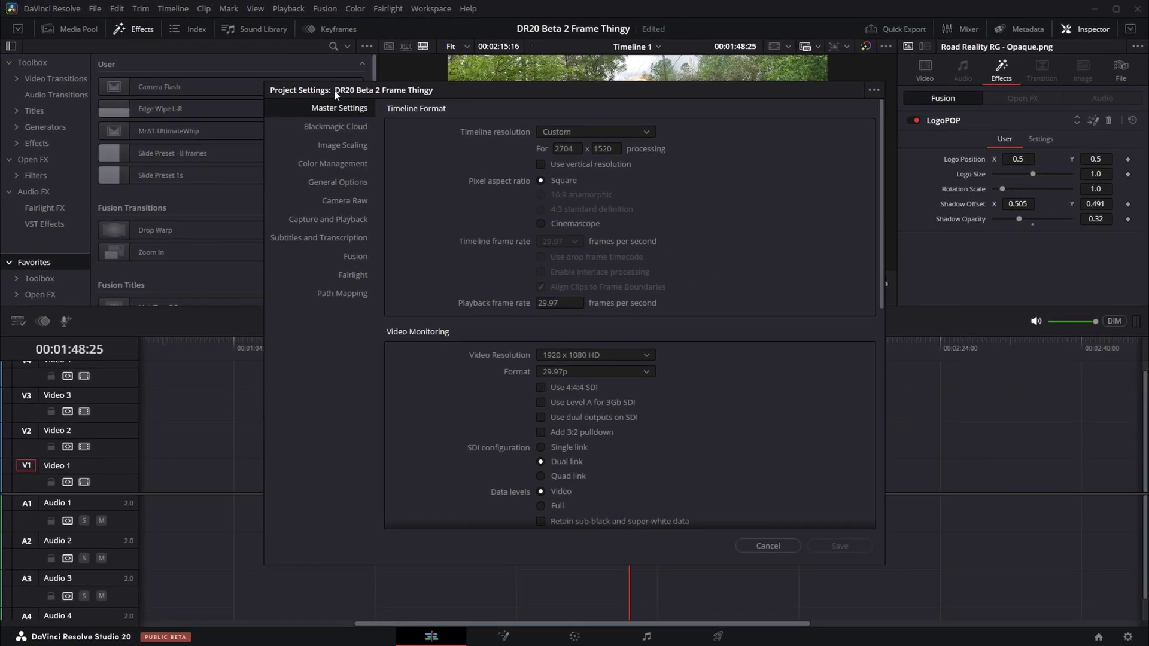
{"action": "left_click", "coordinate": [355, 256]}
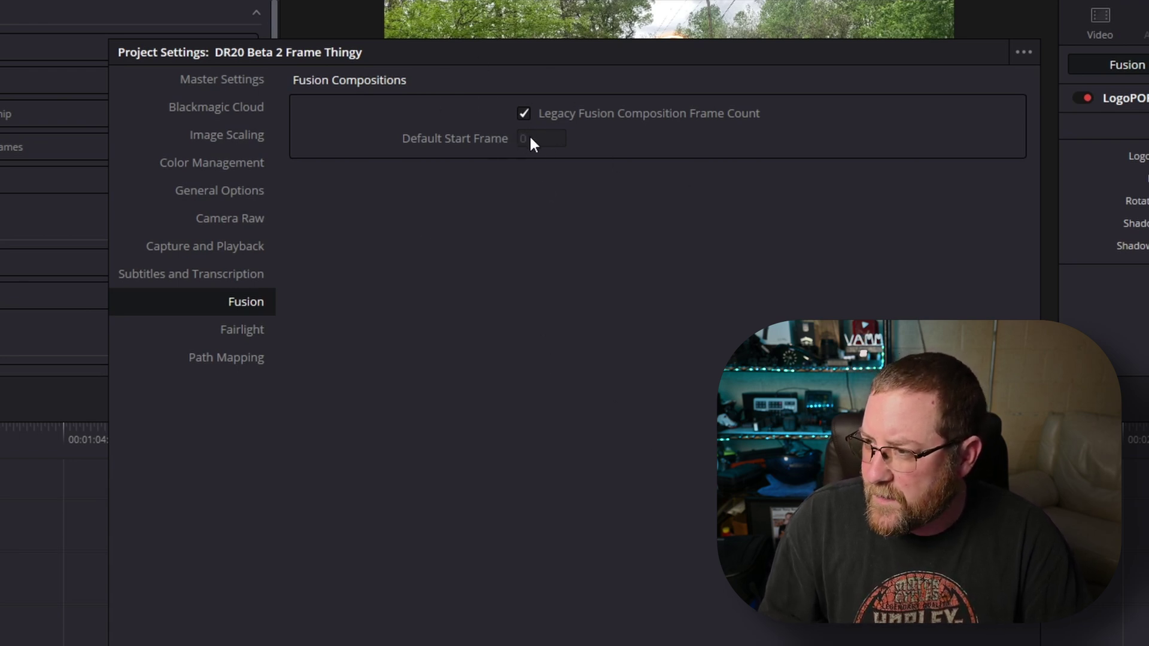
{"action": "left_click", "coordinate": [525, 114]}
{"action": "left_click", "coordinate": [546, 139]}
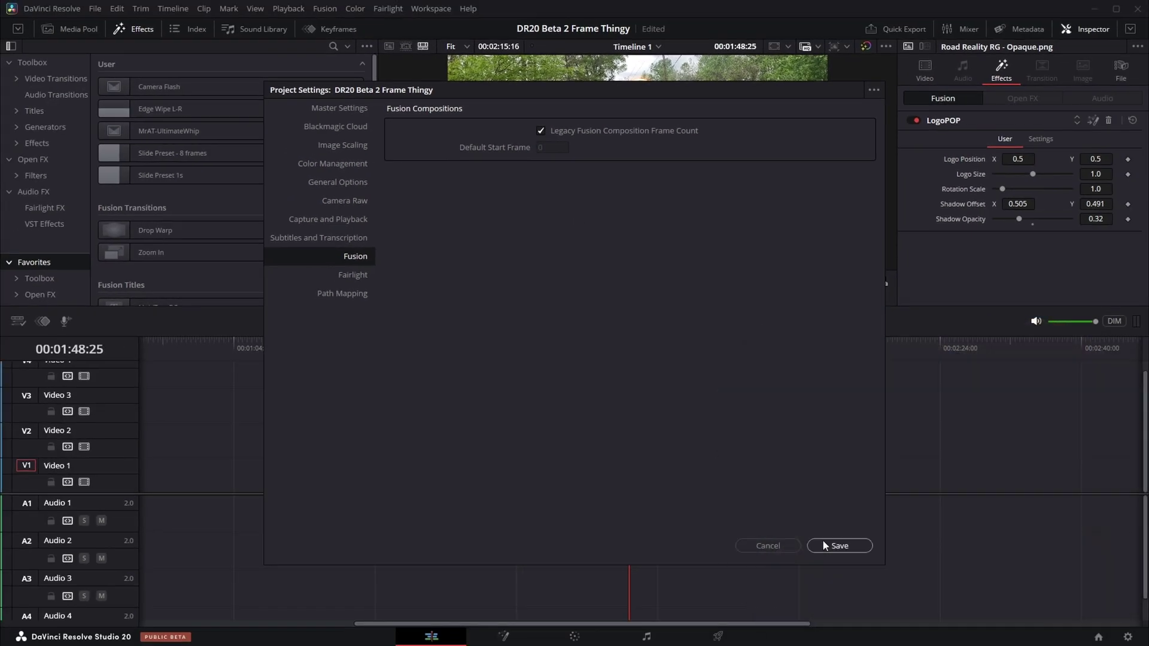
{"action": "left_click", "coordinate": [824, 546]}
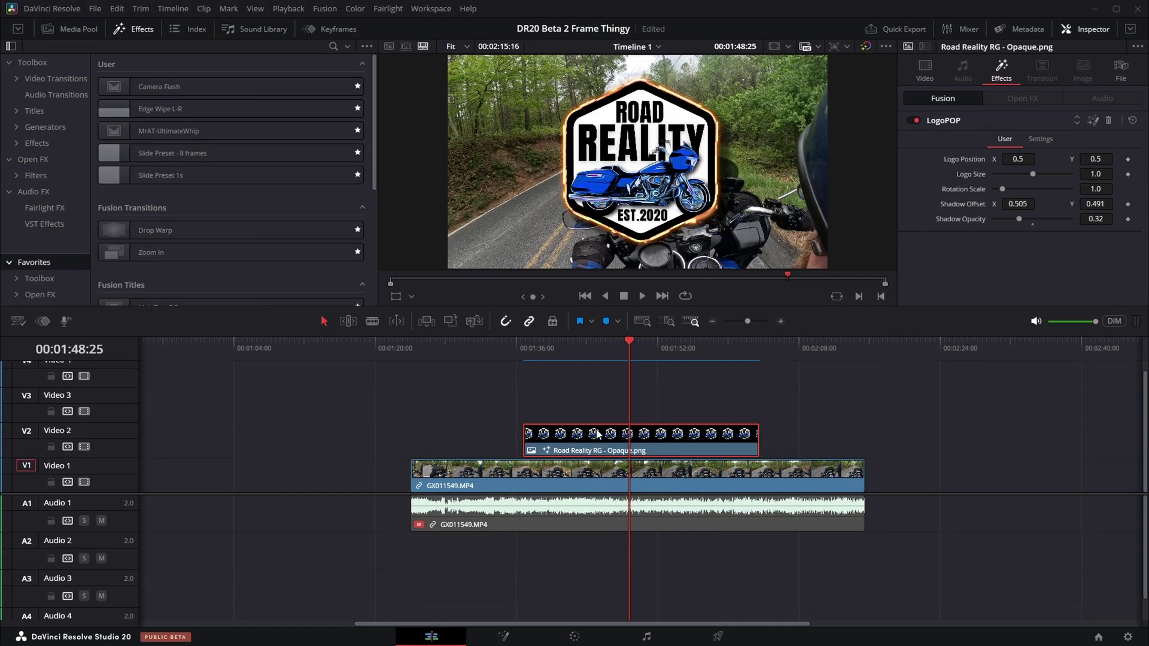
Step: Delete the logo clip from Video 2 and show the Media Pool clips
{"action": "key", "text": "Delete"}
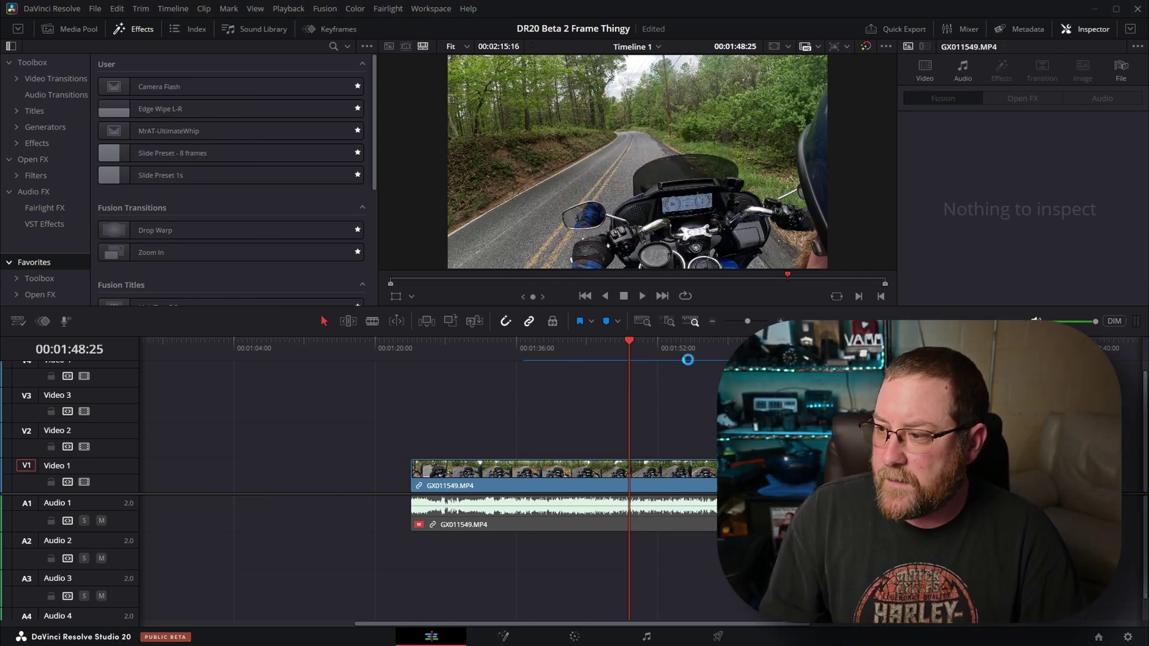
{"action": "left_click", "coordinate": [69, 29]}
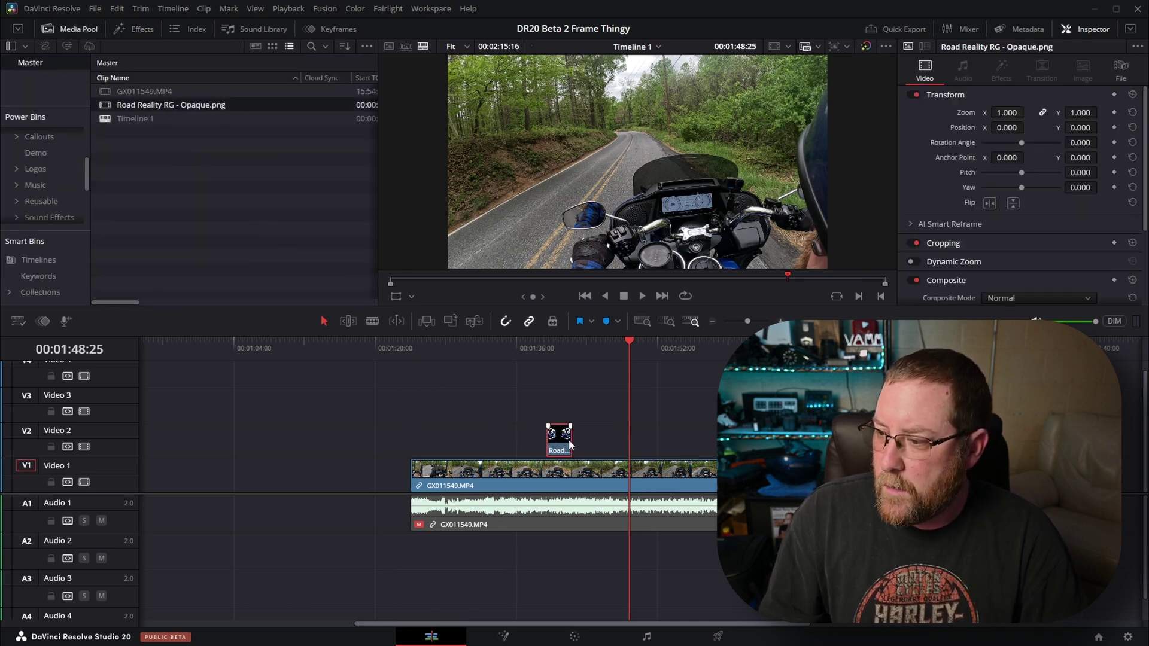
Step: Put the logo PNG back on Video 2 and apply LogoPOP to it from the Effects library
{"action": "left_click_drag", "start_coordinate": [570, 439], "coordinate": [638, 440]}
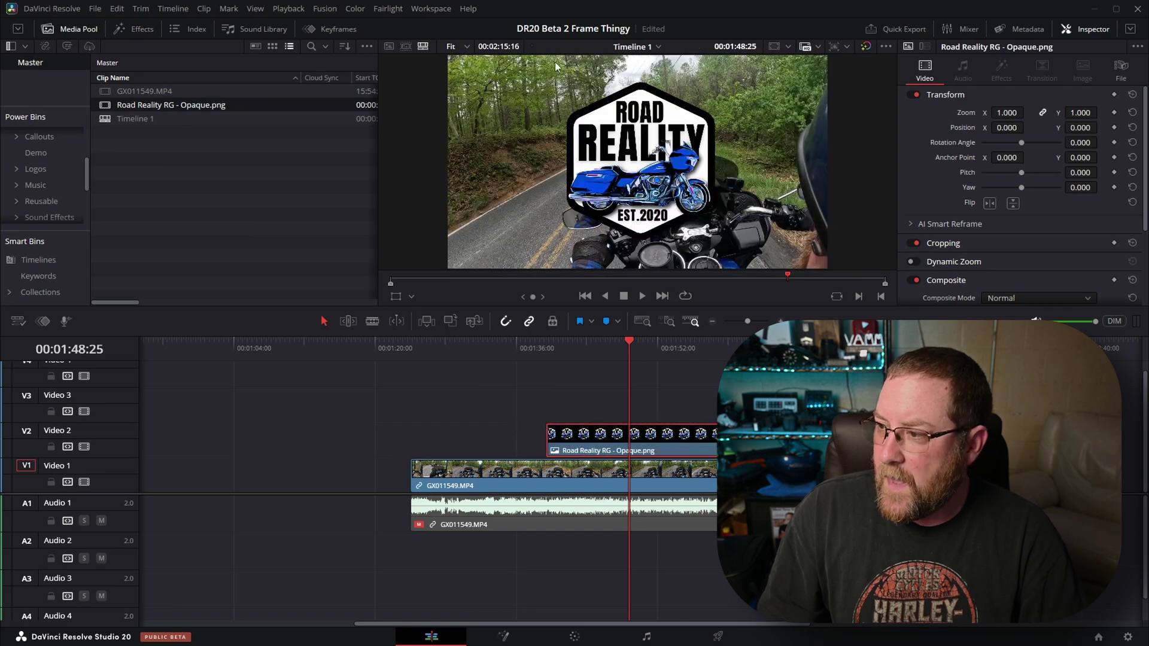
{"action": "left_click", "coordinate": [138, 30]}
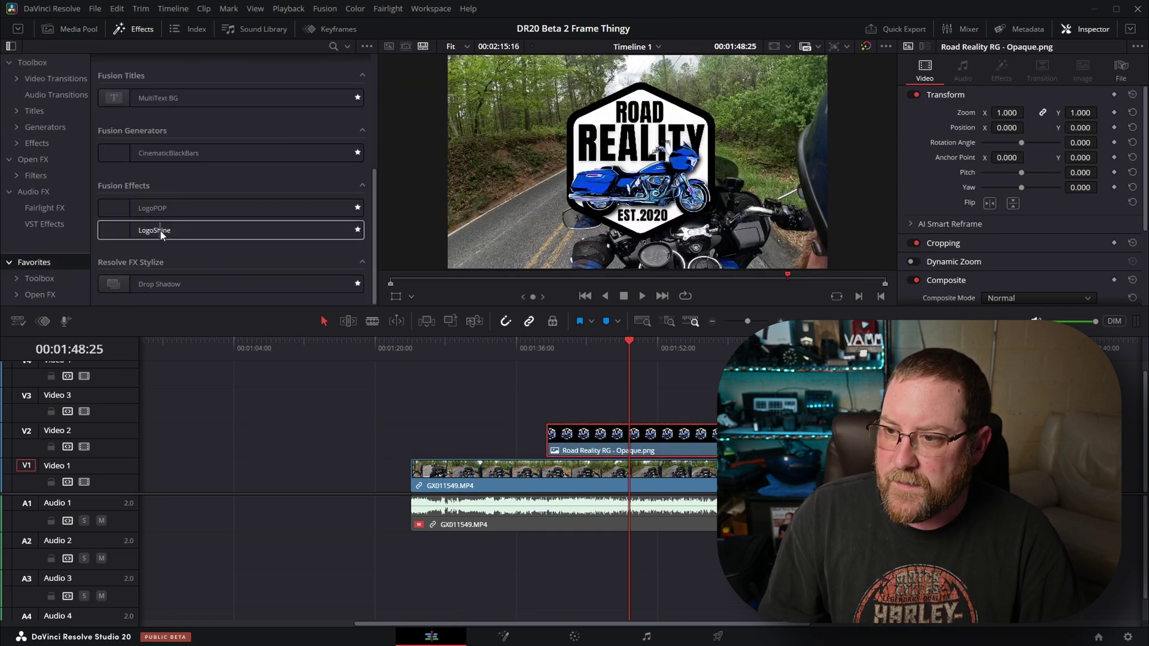
{"action": "left_click_drag", "start_coordinate": [616, 443], "coordinate": [616, 443]}
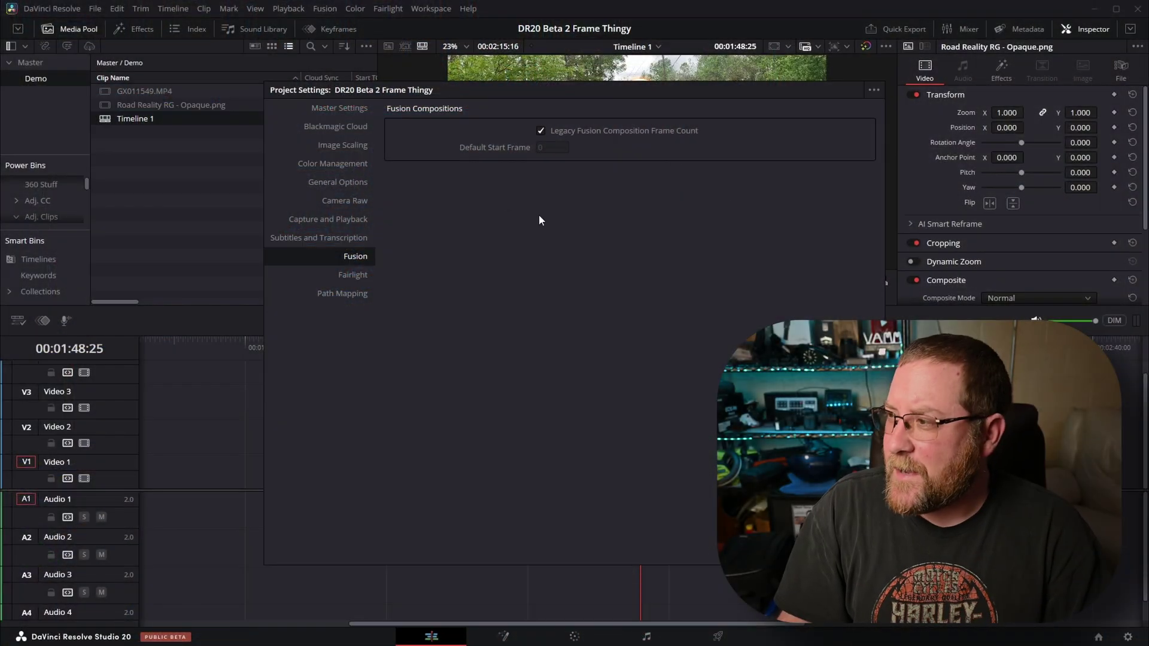
Step: Choose Set Current Settings as Default Preset from the Project Settings preset menu
{"action": "left_click", "coordinate": [874, 90]}
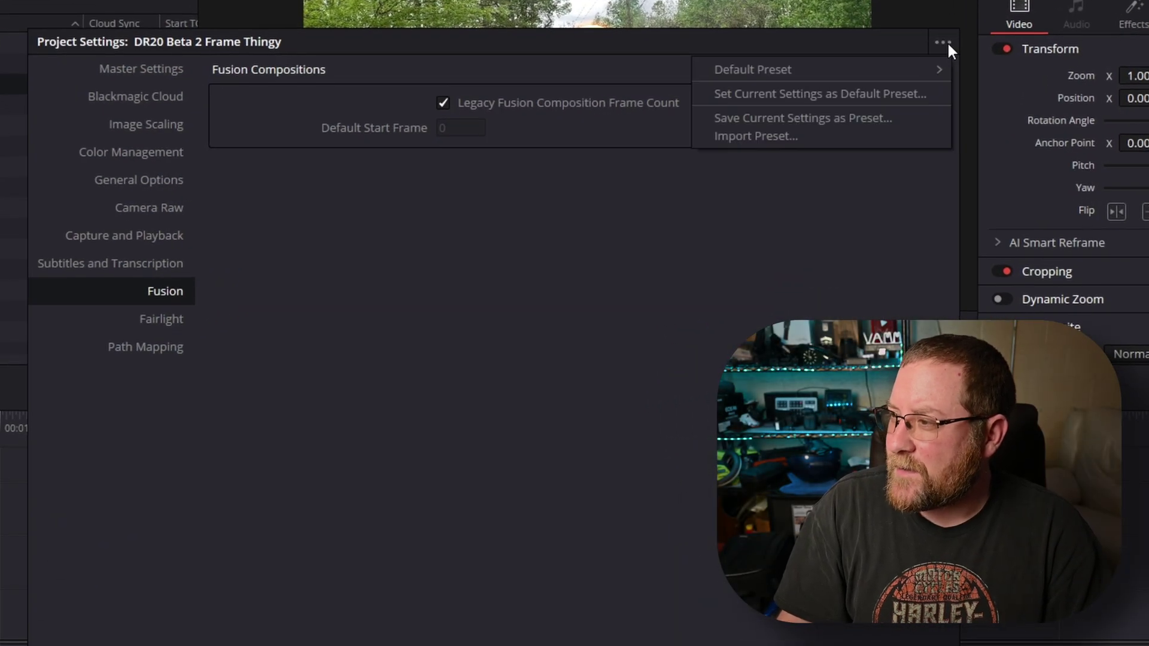
{"action": "mouse_move", "coordinate": [912, 70]}
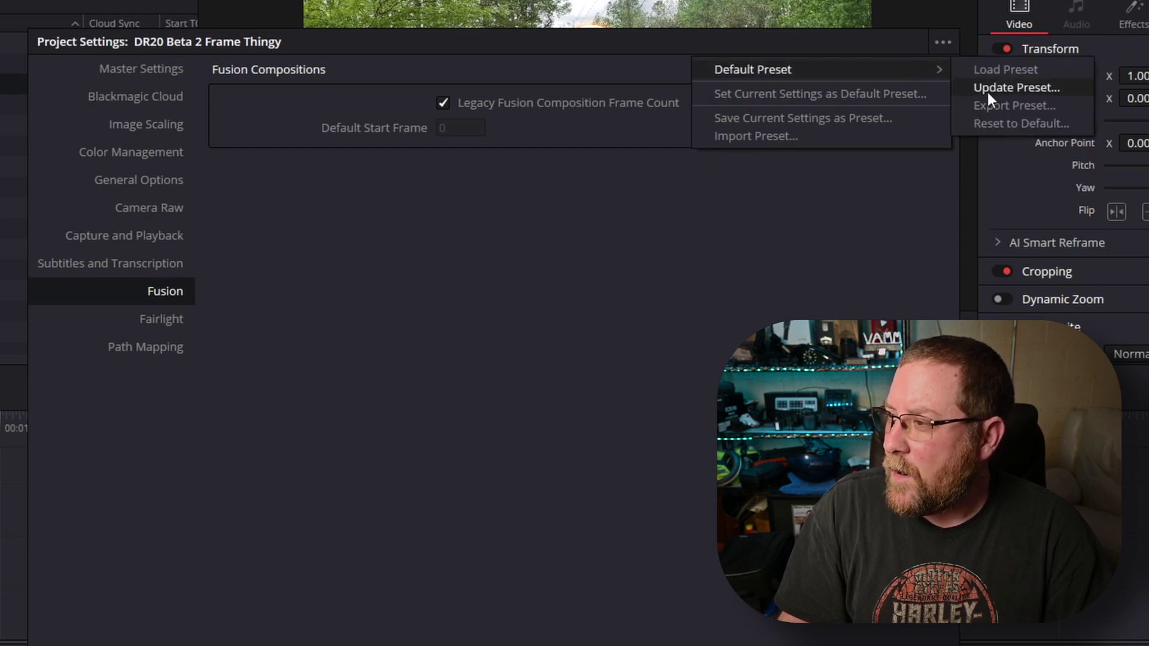
{"action": "left_click", "coordinate": [882, 96]}
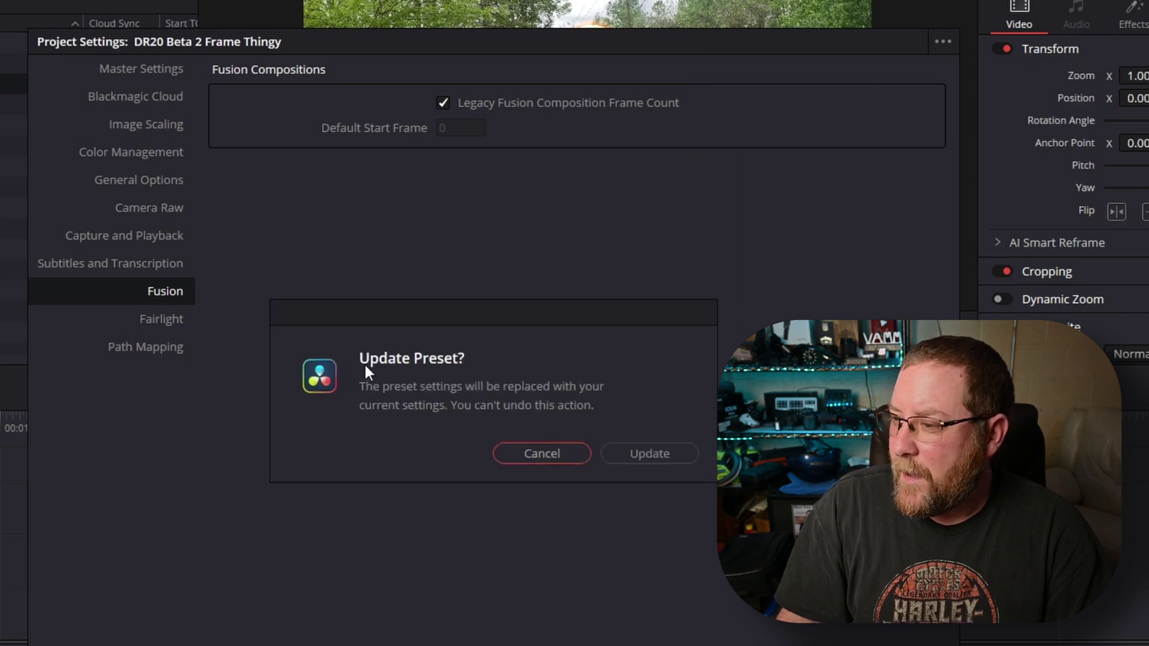